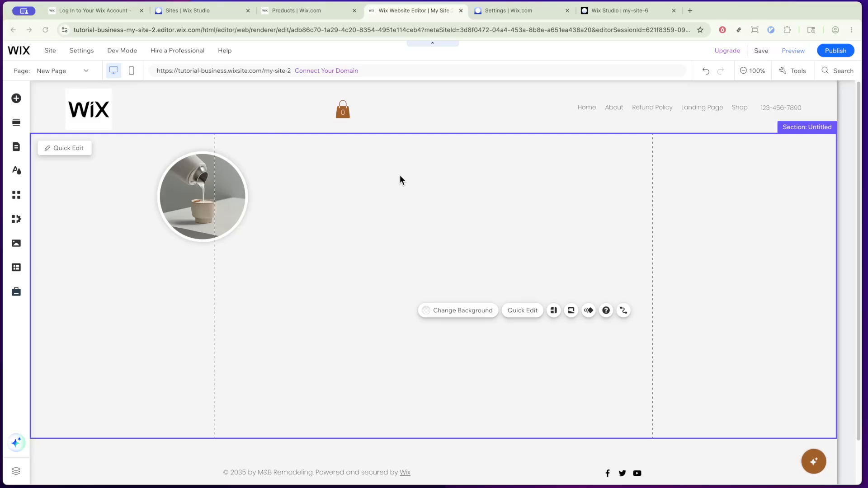
Step: Start creating a new blank form from the Contact & Forms elements on the page section
{"action": "left_click", "coordinate": [400, 177]}
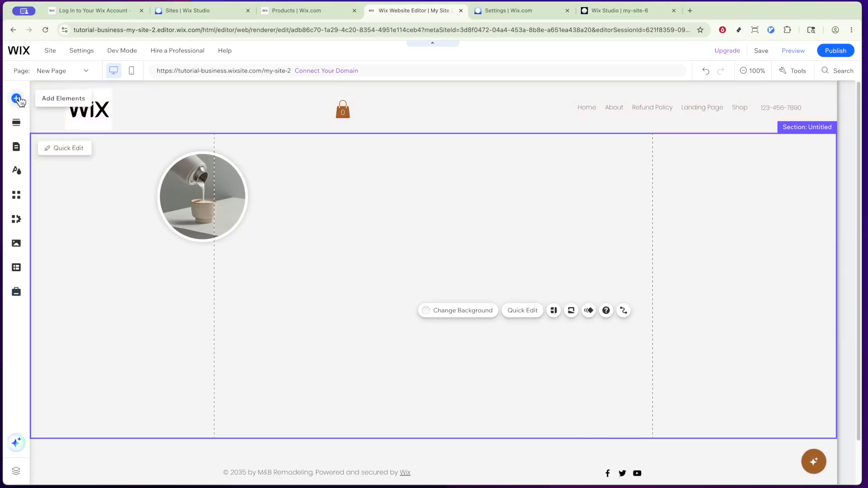
{"action": "left_click", "coordinate": [18, 100]}
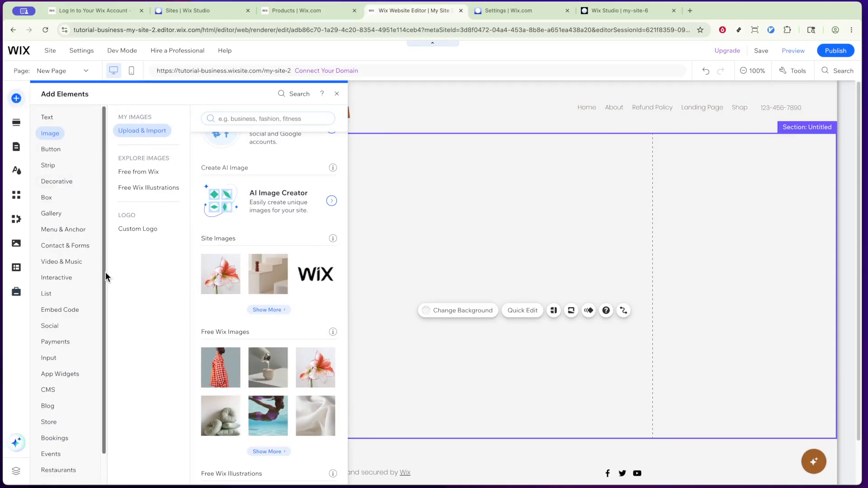
{"action": "left_click", "coordinate": [80, 250]}
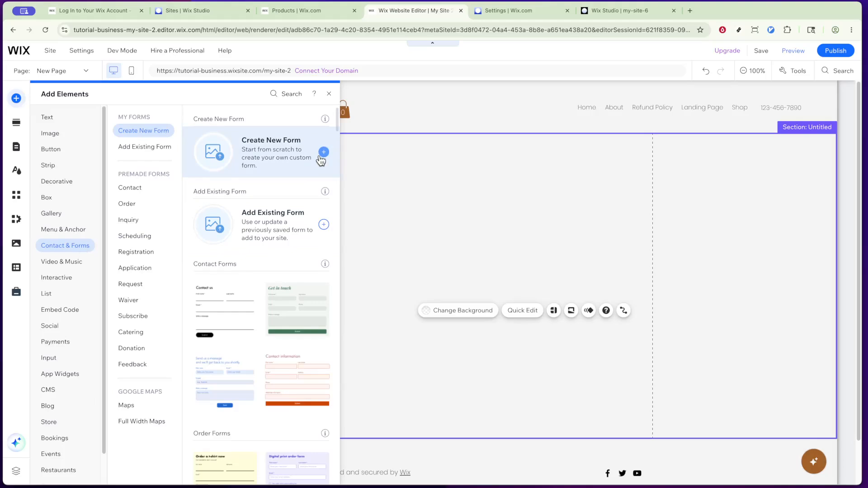
{"action": "left_click", "coordinate": [322, 154]}
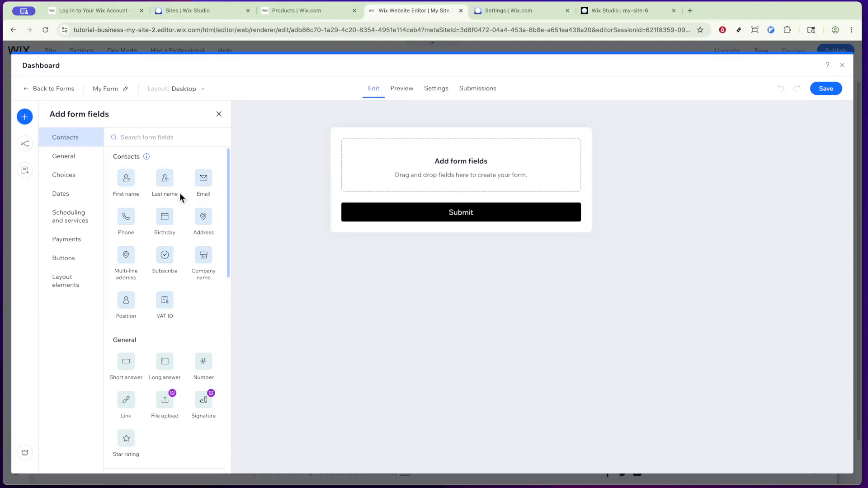
Step: Browse the form field categories and add a Multi choice field to the empty form
{"action": "left_click", "coordinate": [70, 157]}
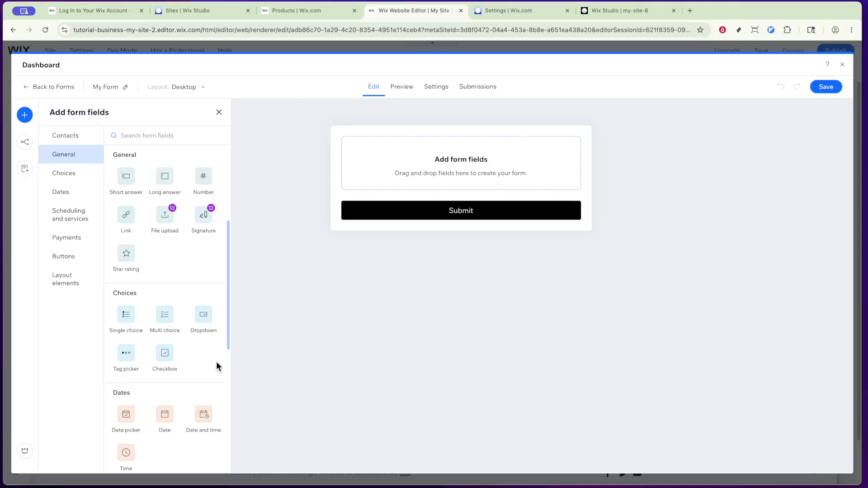
{"action": "scroll", "coordinate": [216, 365], "scroll_direction": "down", "scroll_amount": 2}
{"action": "scroll", "coordinate": [216, 364], "scroll_direction": "down", "scroll_amount": 2}
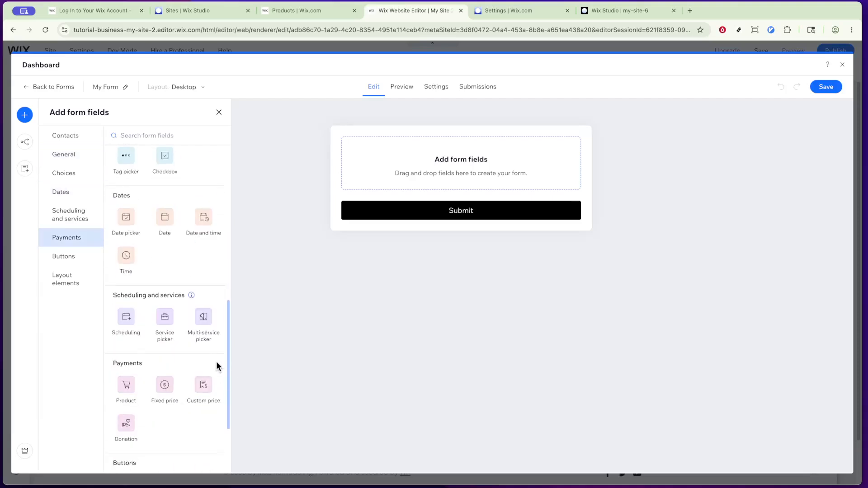
{"action": "scroll", "coordinate": [216, 364], "scroll_direction": "up", "scroll_amount": 3}
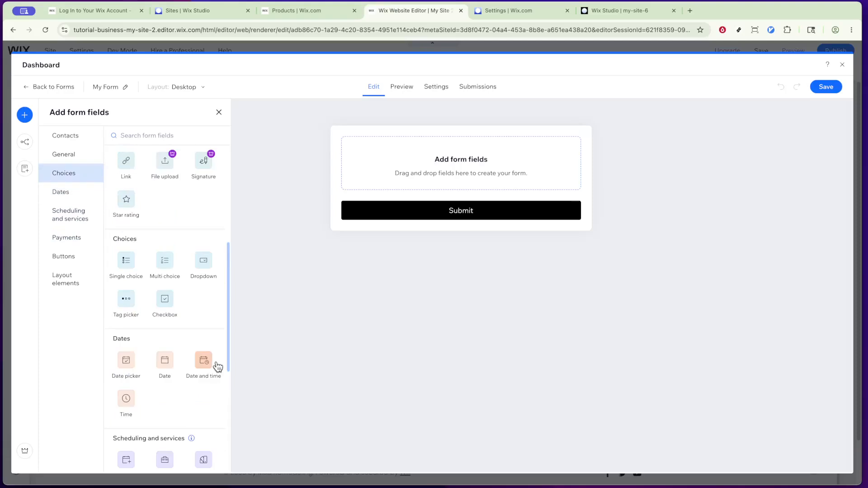
{"action": "scroll", "coordinate": [218, 366], "scroll_direction": "up", "scroll_amount": 1}
{"action": "scroll", "coordinate": [216, 366], "scroll_direction": "up", "scroll_amount": 1}
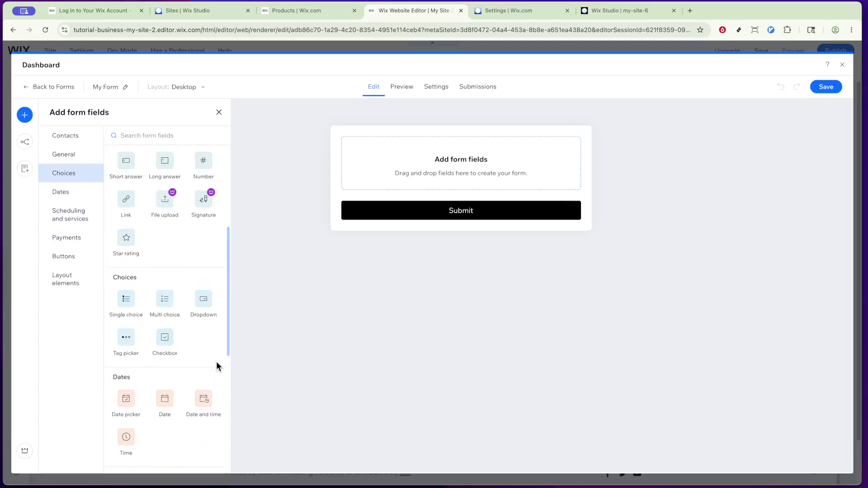
{"action": "scroll", "coordinate": [216, 362], "scroll_direction": "up", "scroll_amount": 1}
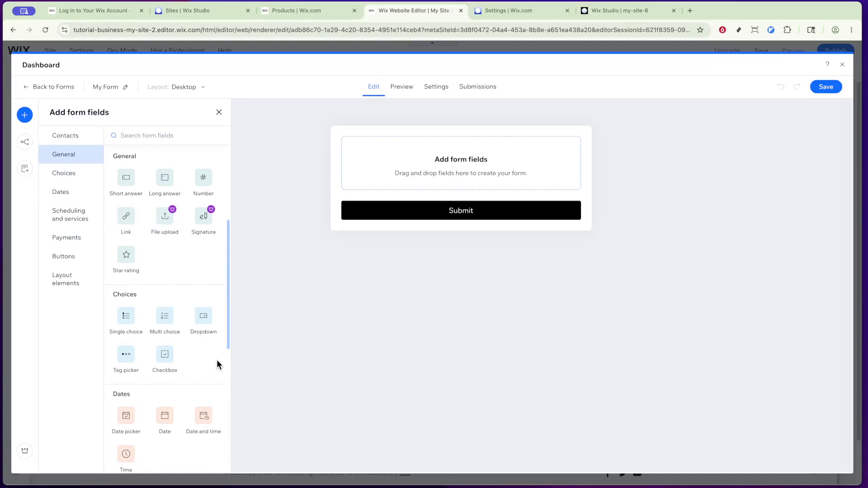
{"action": "left_click_drag", "start_coordinate": [163, 319], "coordinate": [435, 189]}
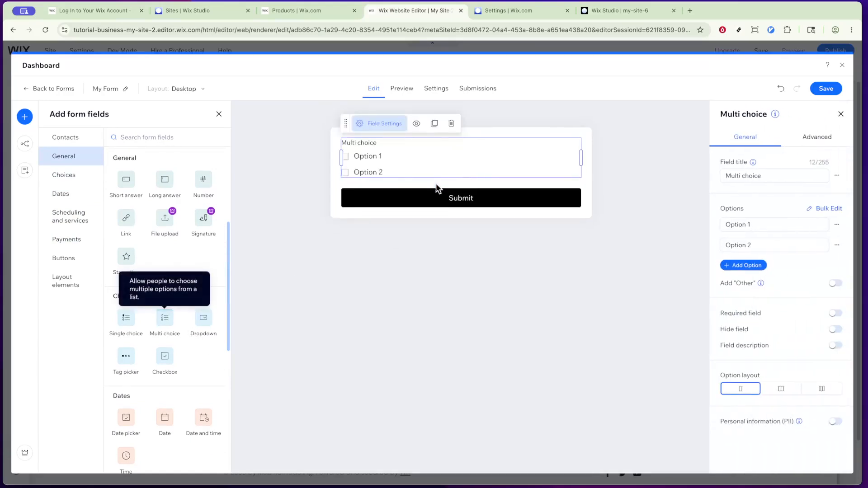
{"action": "left_click", "coordinate": [416, 260]}
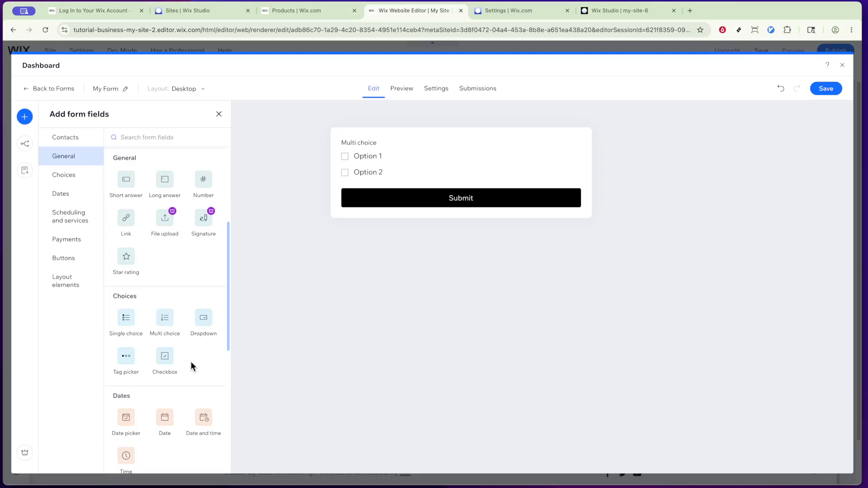
Step: Add a Time field to the form below the Multi choice field
{"action": "scroll", "coordinate": [191, 363], "scroll_direction": "down", "scroll_amount": 2}
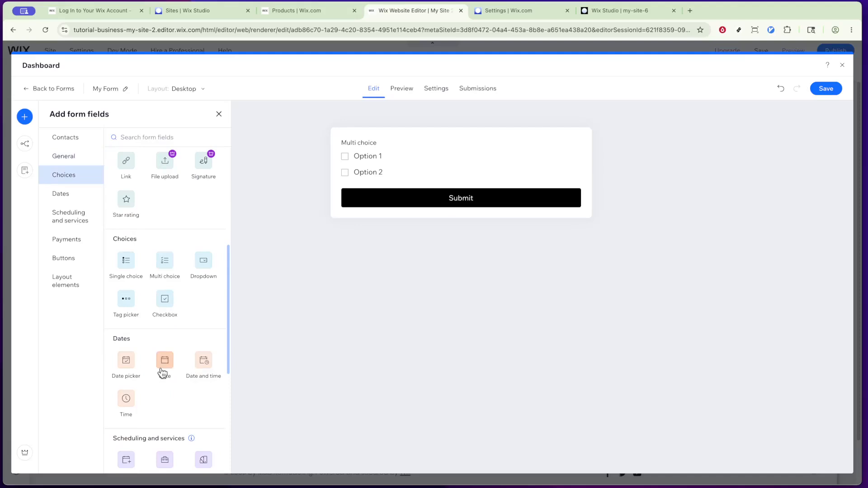
{"action": "left_click_drag", "start_coordinate": [130, 401], "coordinate": [402, 208]}
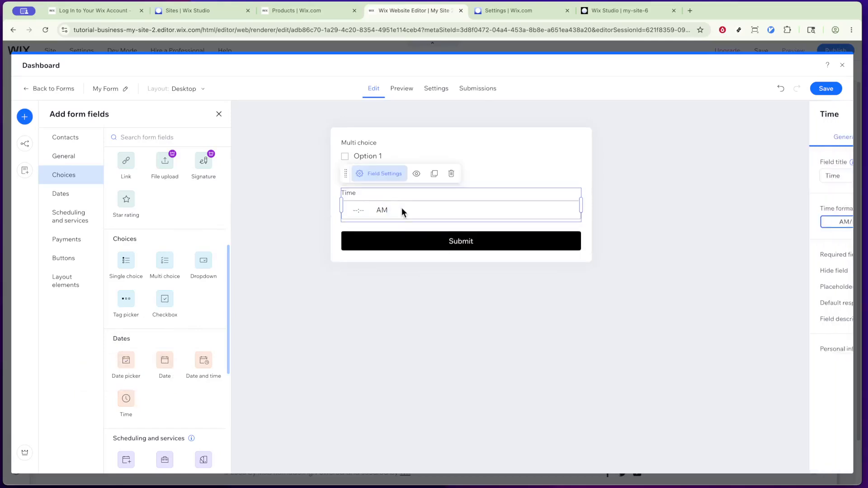
{"action": "left_click", "coordinate": [384, 308]}
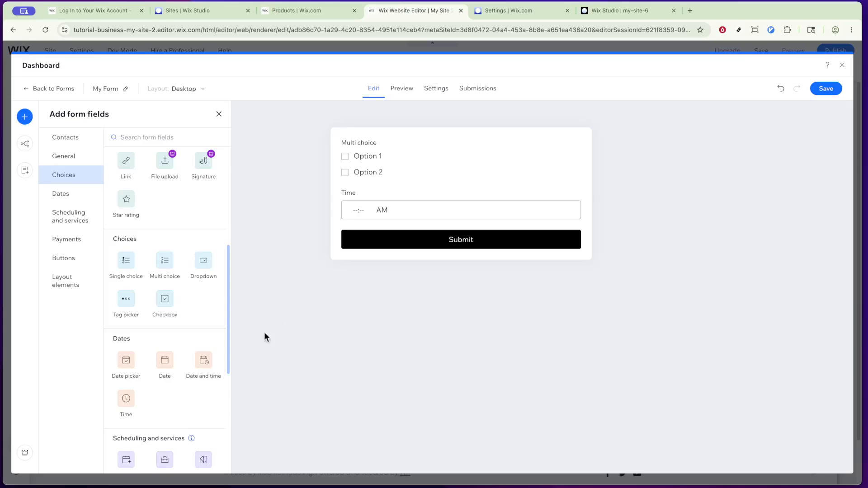
Step: Open the Submit button's field settings to inspect its button text options
{"action": "scroll", "coordinate": [212, 354], "scroll_direction": "down", "scroll_amount": 1}
{"action": "scroll", "coordinate": [212, 358], "scroll_direction": "down", "scroll_amount": 3}
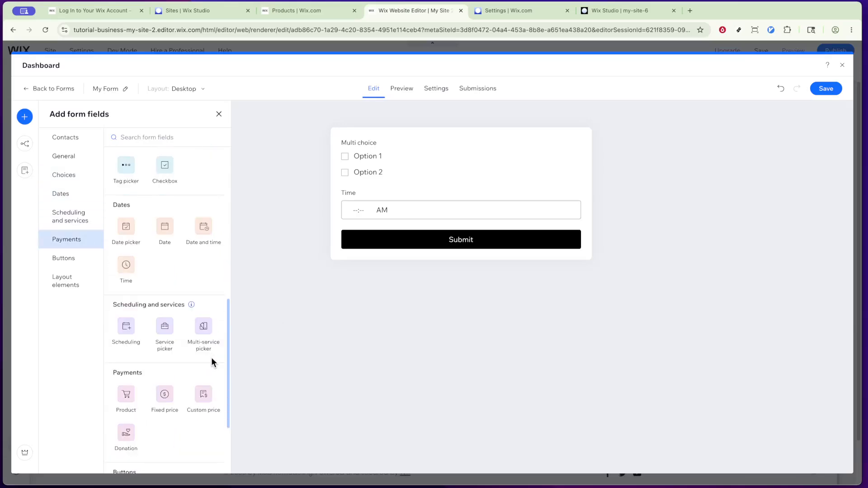
{"action": "scroll", "coordinate": [211, 357], "scroll_direction": "down", "scroll_amount": 2}
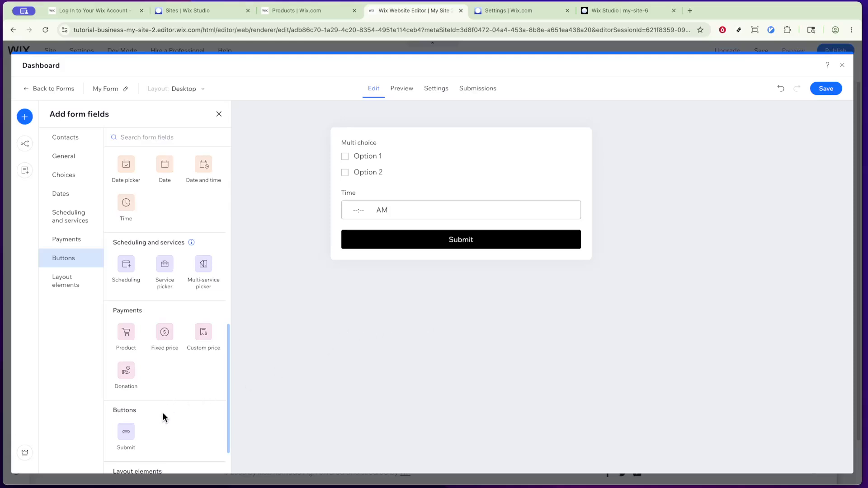
{"action": "scroll", "coordinate": [165, 415], "scroll_direction": "down", "scroll_amount": 2}
{"action": "left_click", "coordinate": [362, 237]}
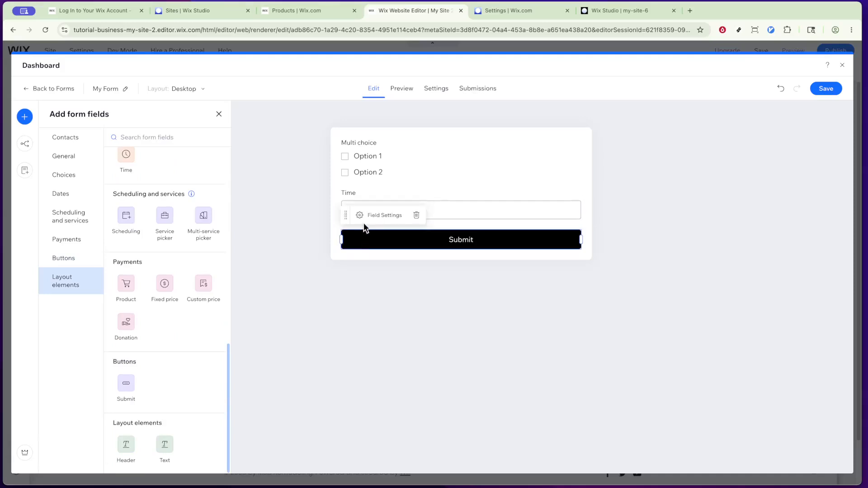
{"action": "left_click", "coordinate": [363, 216]}
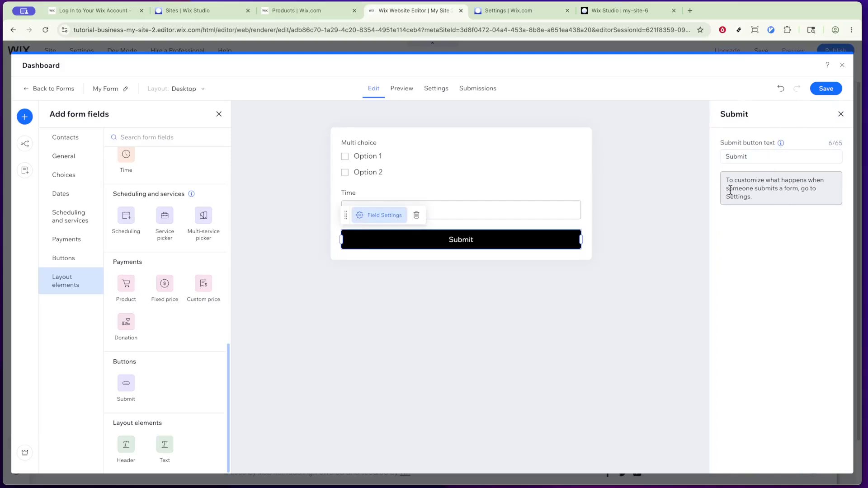
{"action": "left_click", "coordinate": [679, 256]}
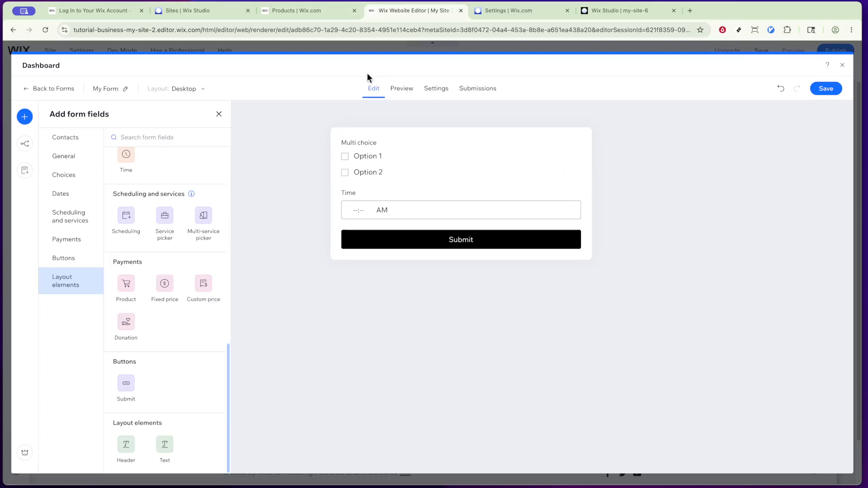
Step: Preview the form and review its general settings and confirmation message settings
{"action": "left_click", "coordinate": [396, 89]}
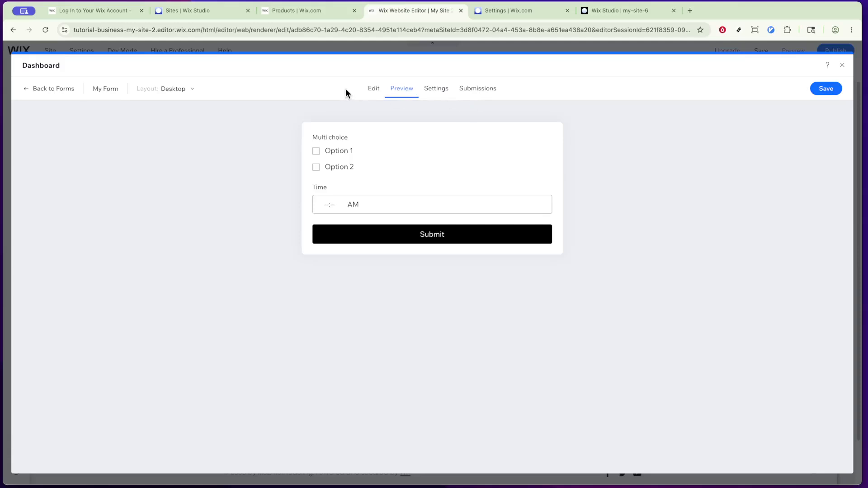
{"action": "left_click", "coordinate": [429, 90]}
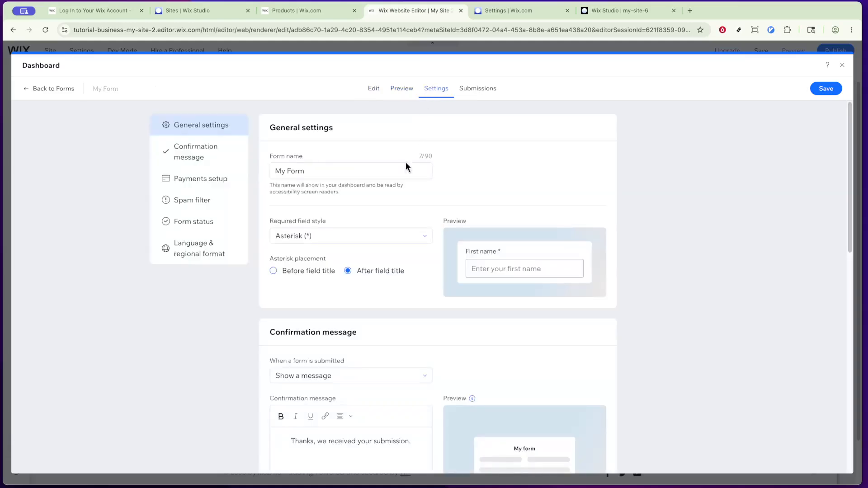
{"action": "scroll", "coordinate": [407, 183], "scroll_direction": "down", "scroll_amount": 5}
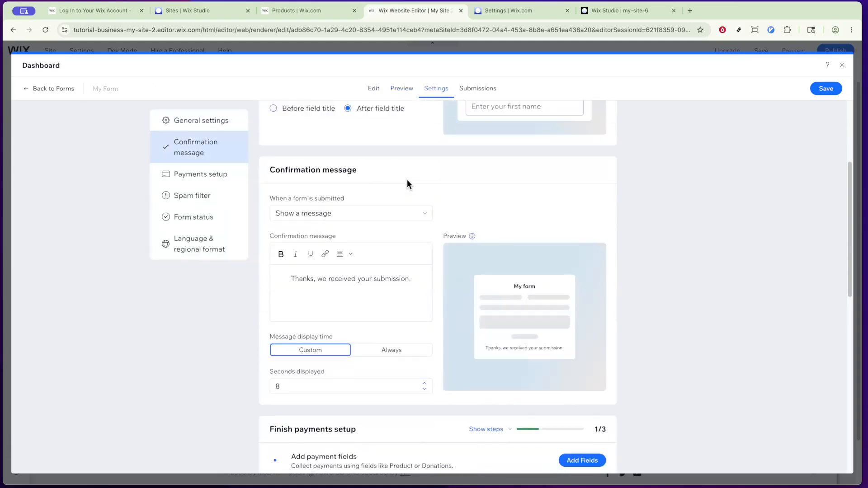
{"action": "scroll", "coordinate": [407, 183], "scroll_direction": "down", "scroll_amount": 3}
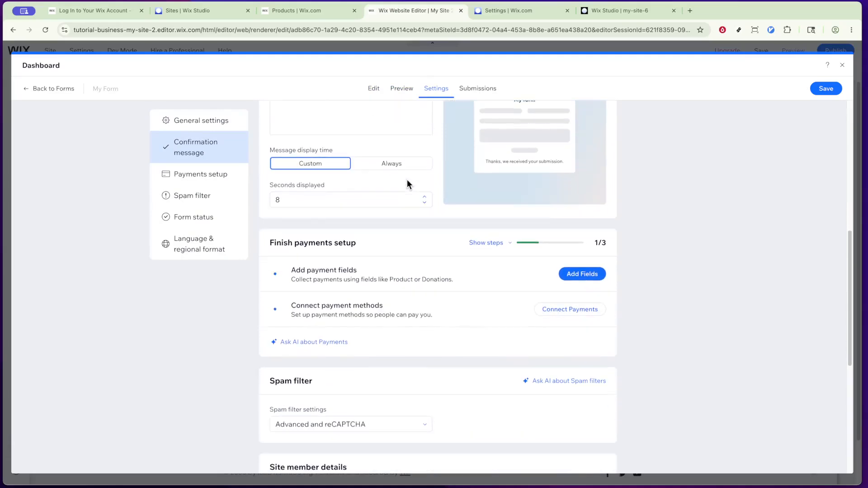
{"action": "scroll", "coordinate": [407, 183], "scroll_direction": "up", "scroll_amount": 4}
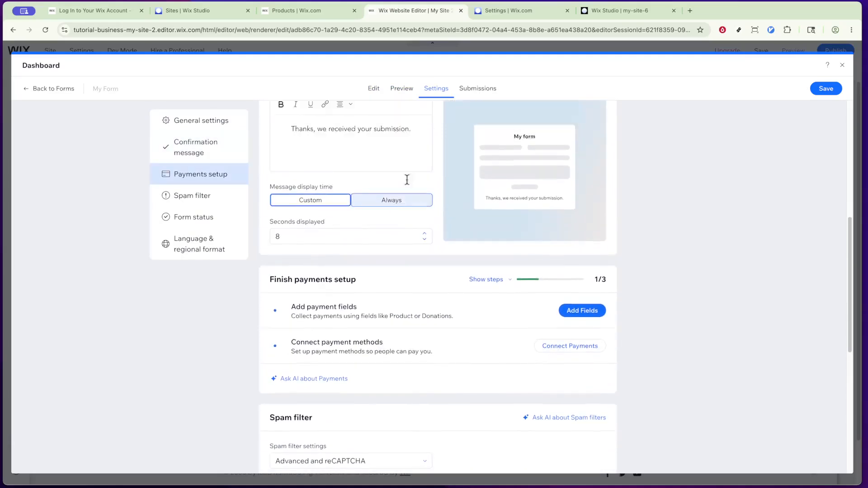
{"action": "scroll", "coordinate": [407, 184], "scroll_direction": "up", "scroll_amount": 3}
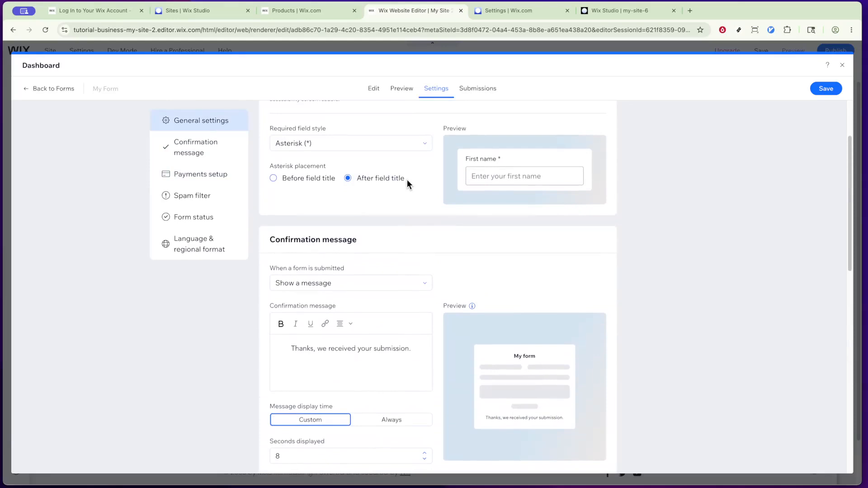
{"action": "scroll", "coordinate": [407, 183], "scroll_direction": "up", "scroll_amount": 1}
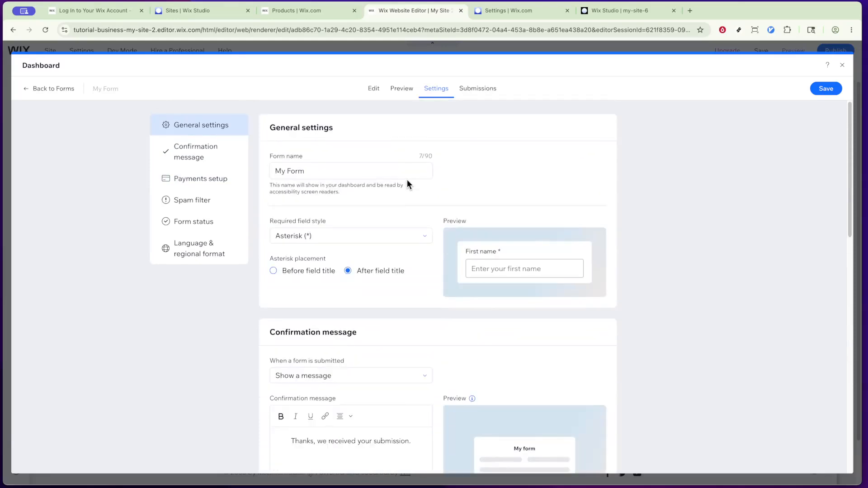
Step: Review the form's submissions, spam and trash lists and save the form
{"action": "left_click", "coordinate": [484, 96]}
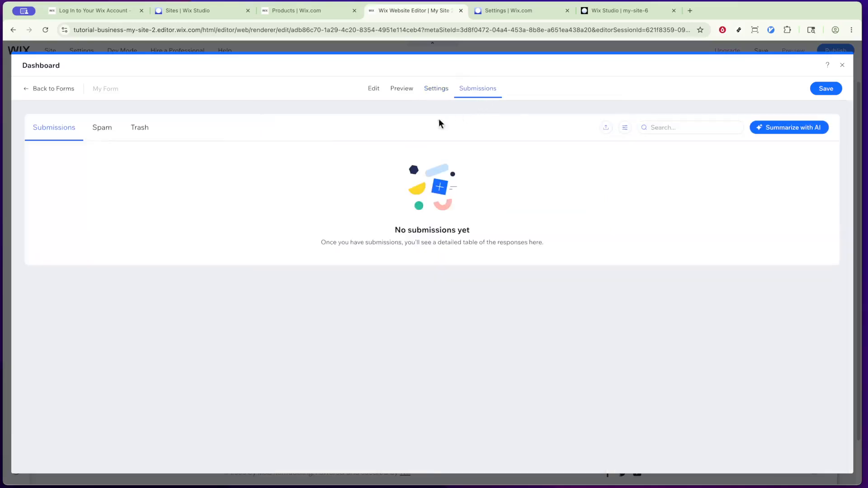
{"action": "left_click", "coordinate": [96, 134]}
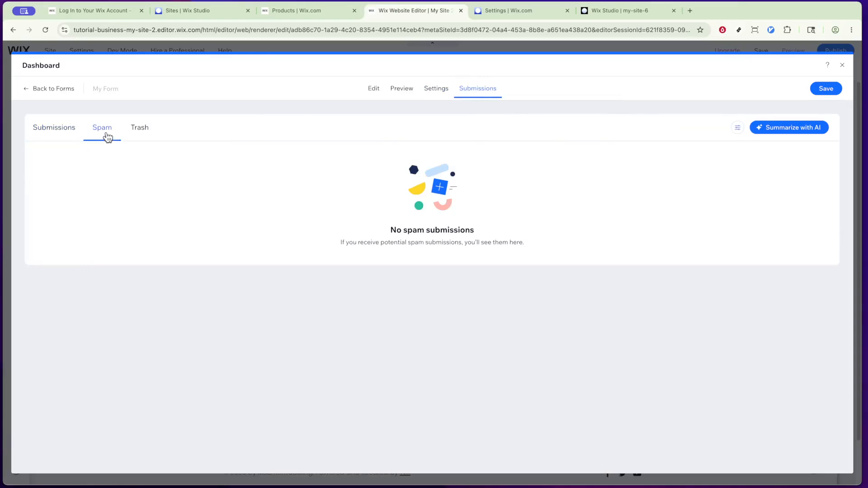
{"action": "left_click", "coordinate": [132, 134]}
{"action": "left_click", "coordinate": [55, 142]}
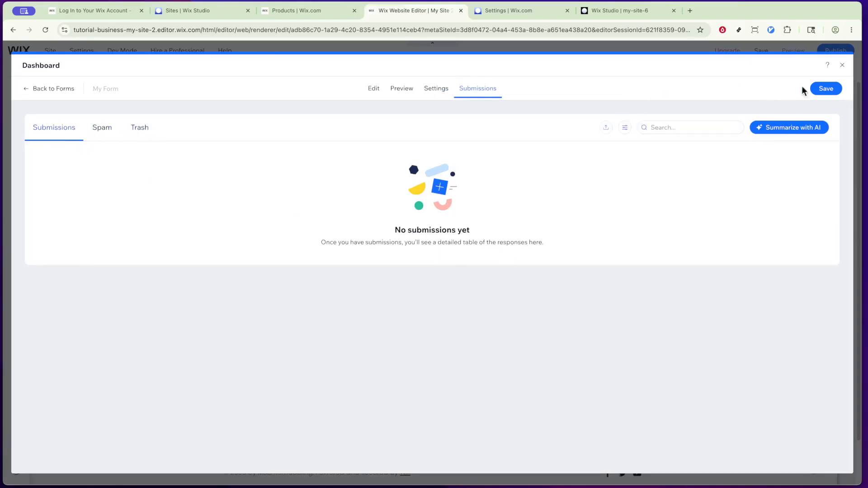
{"action": "left_click", "coordinate": [829, 90]}
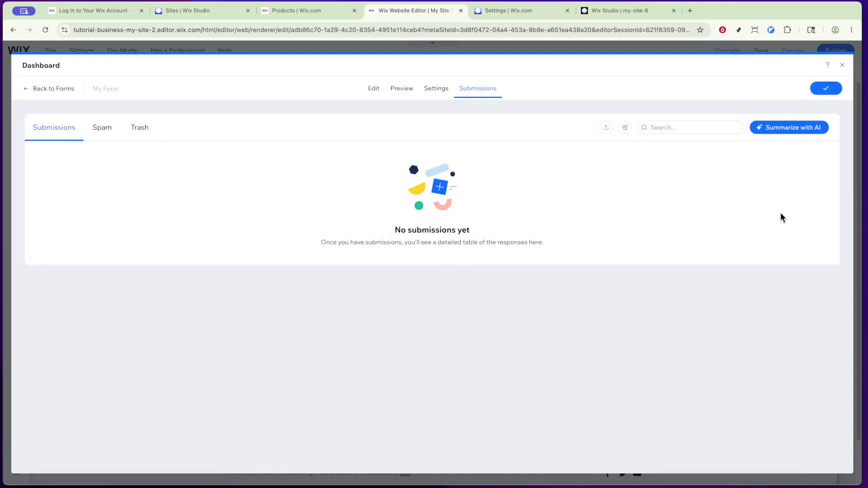